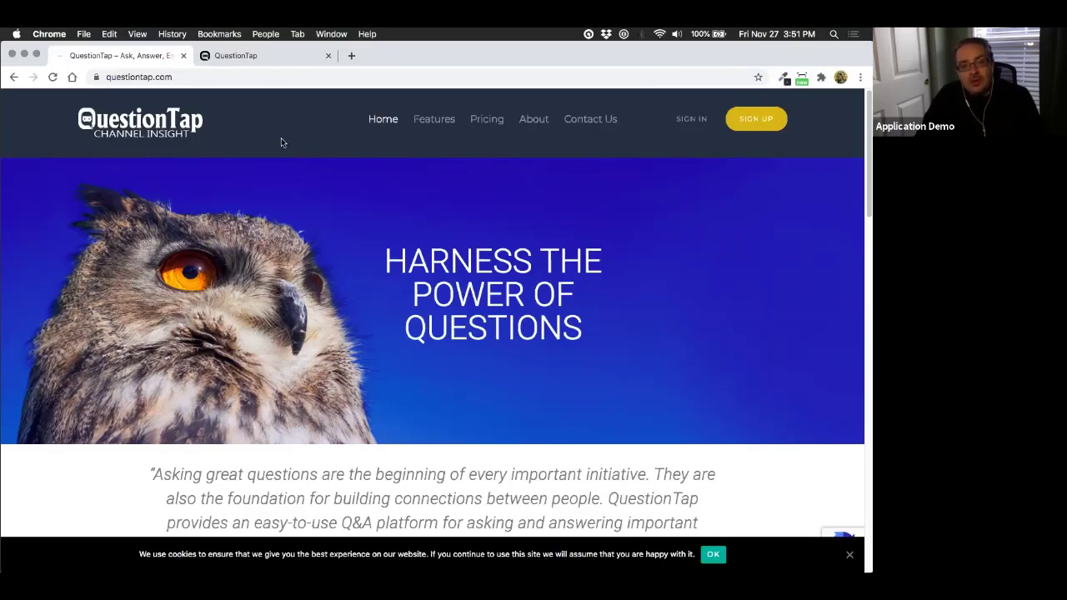
Step: Switch to the QuestionTap tab to show the Xombiesoft organization summary
click(248, 56)
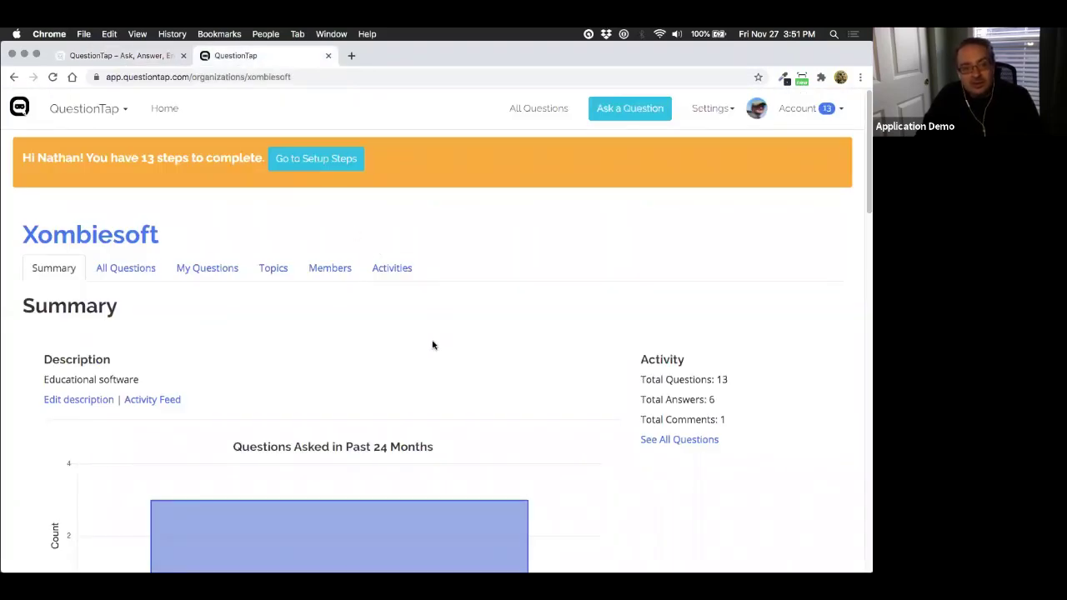
Step: Find 'What should we do for our company party this year?' under All Questions and open it
click(133, 270)
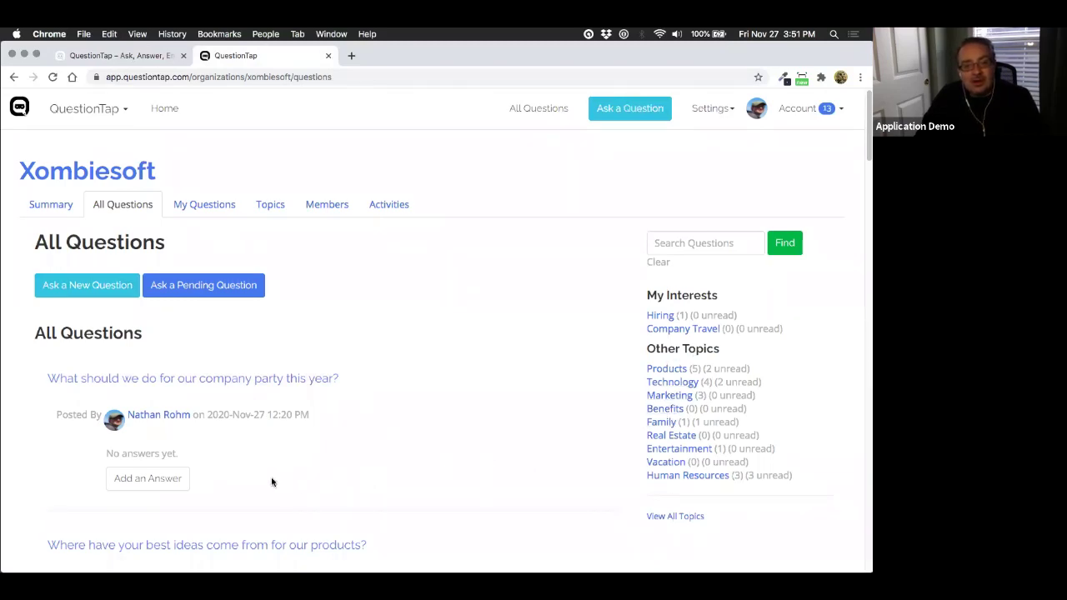
scroll(317, 482, down, 1)
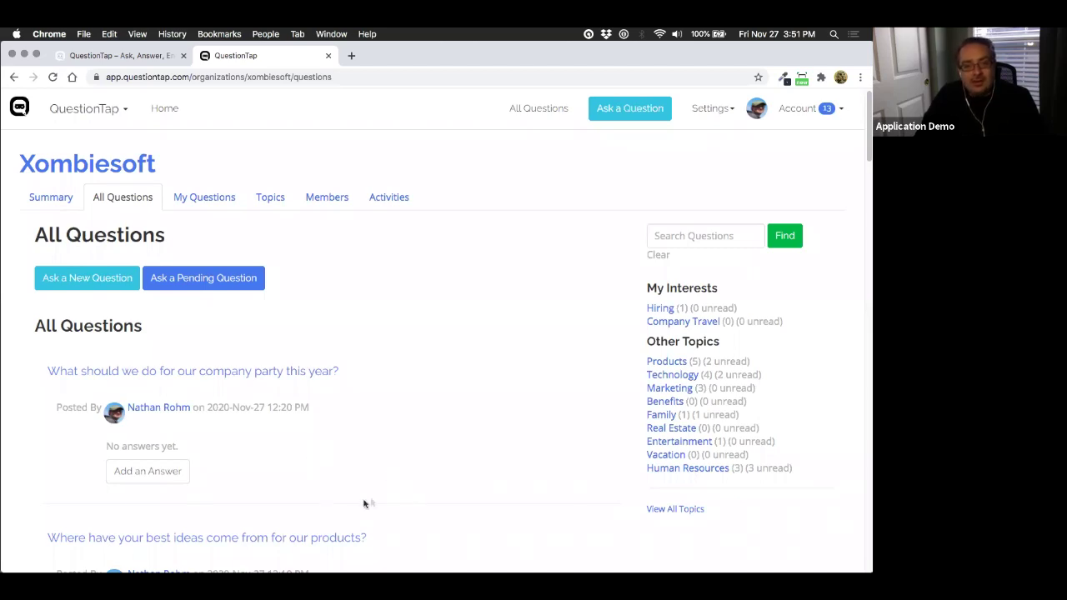
scroll(383, 507, down, 4)
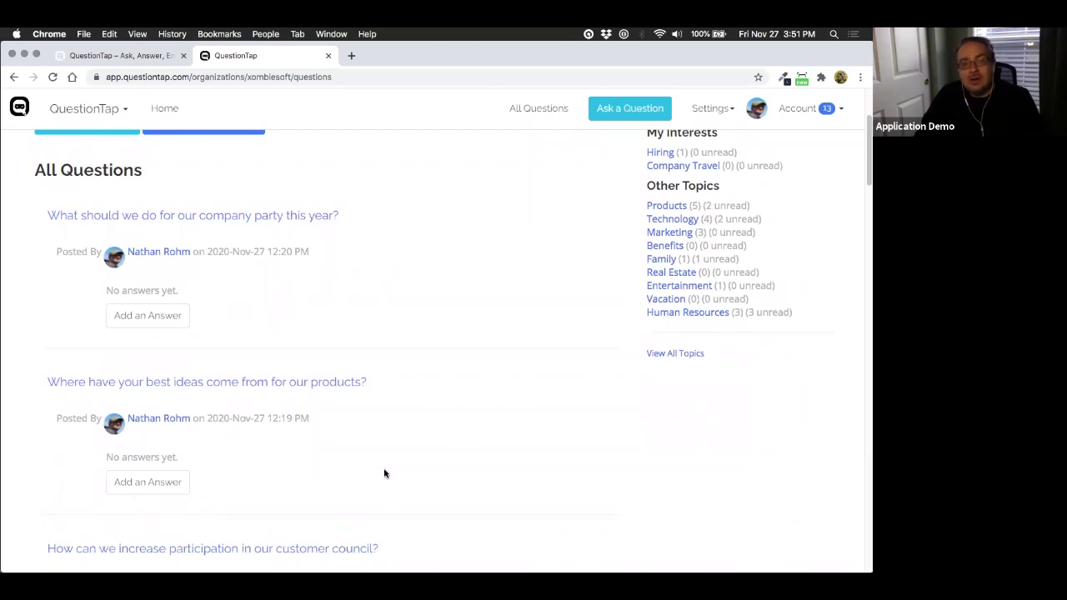
scroll(384, 473, up, 3)
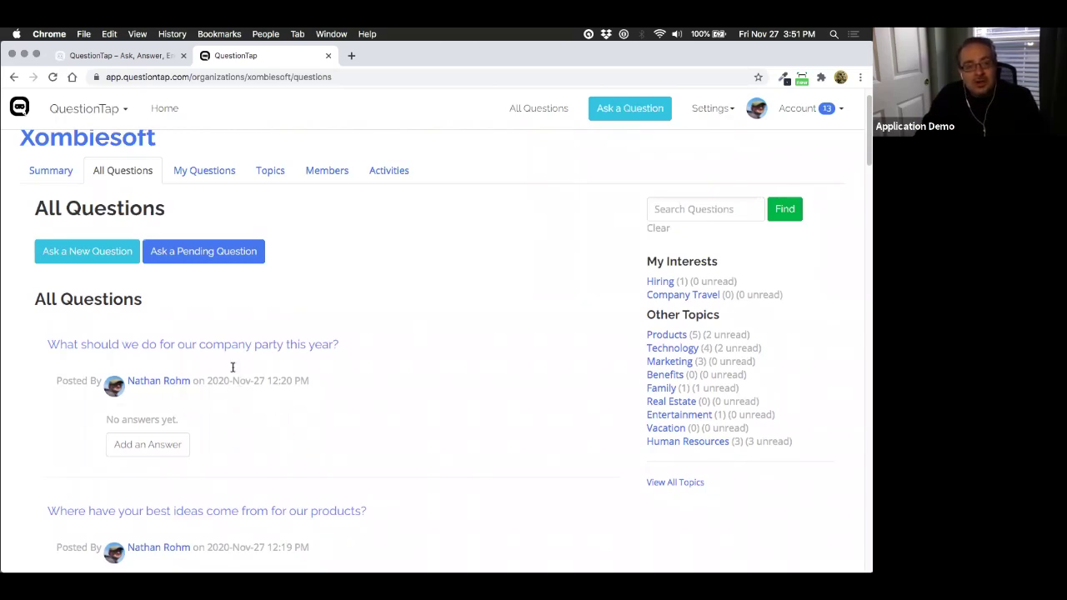
click(115, 347)
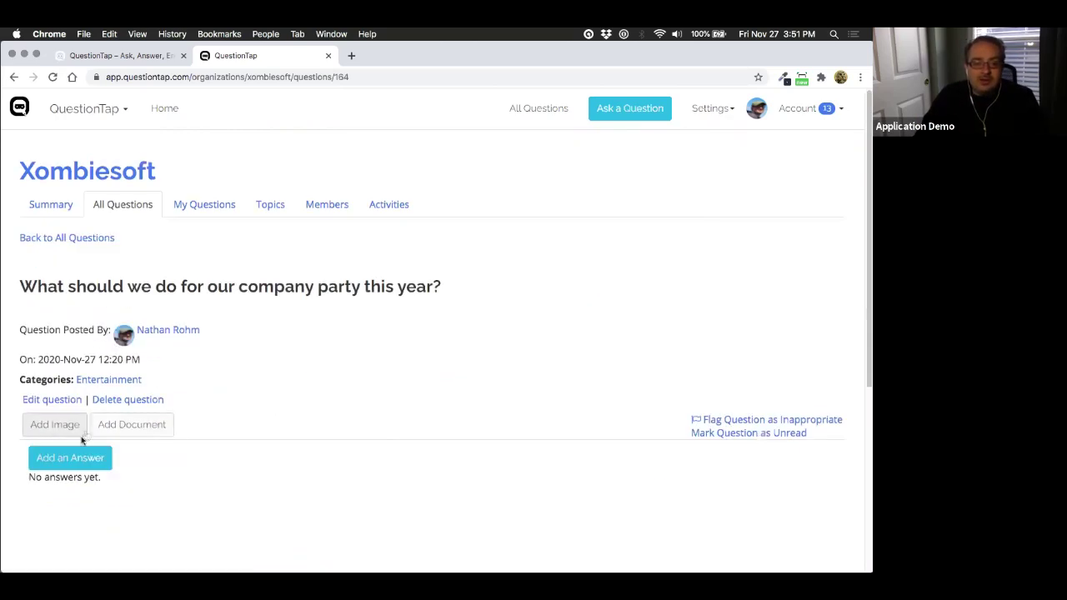
Step: Post the answer 'I think our party should be…' proposing the Kingdom for the party
click(65, 461)
click(61, 400)
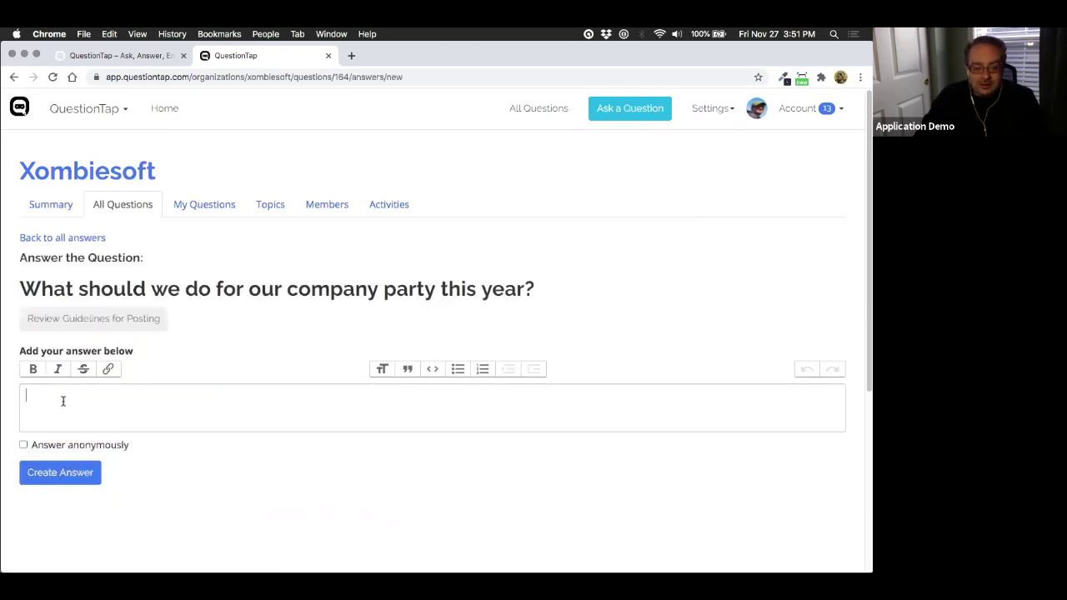
text(I think our pa)
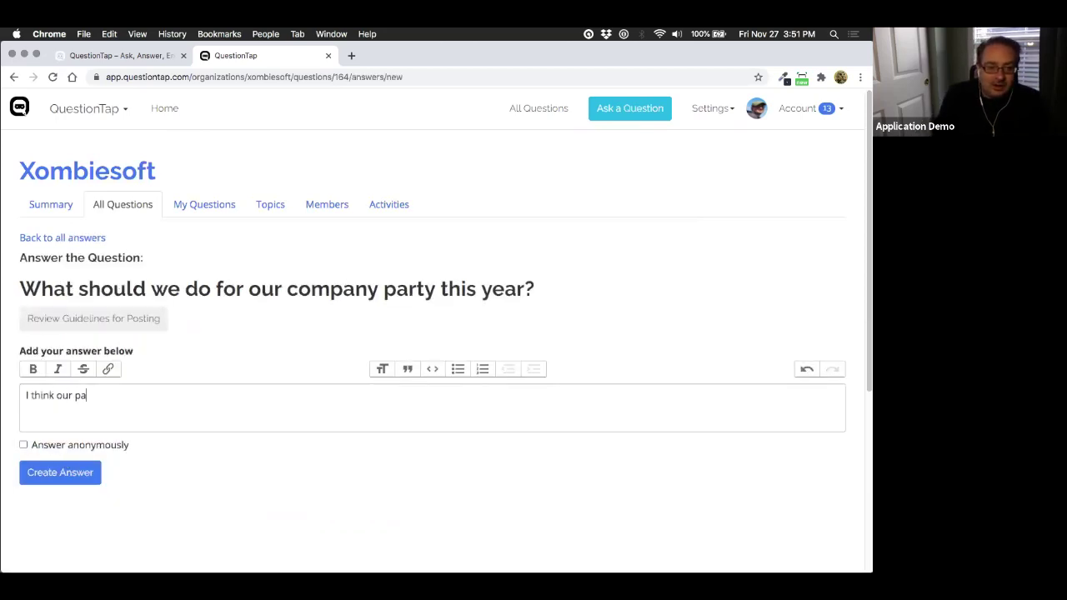
text(rty should be at the Kingdom)
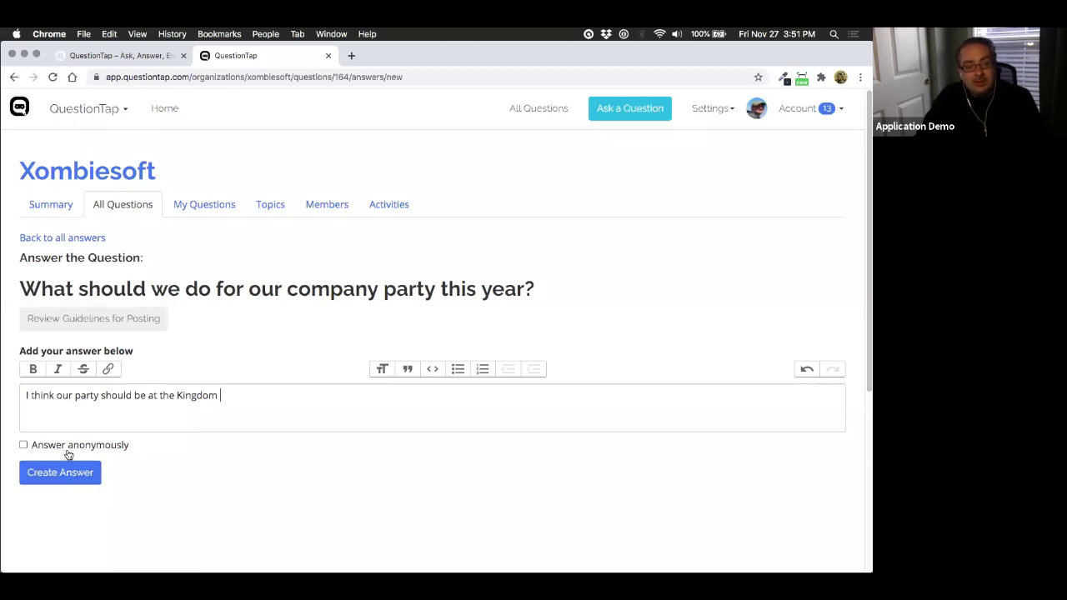
click(70, 478)
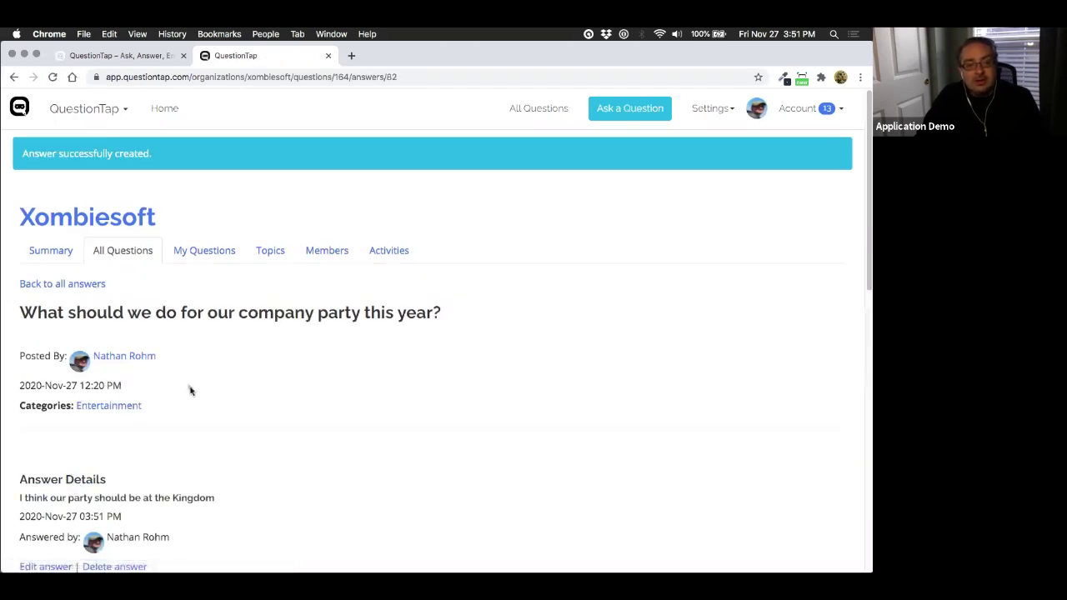
Step: Like the newly posted Kingdom answer
scroll(195, 400, down, 2)
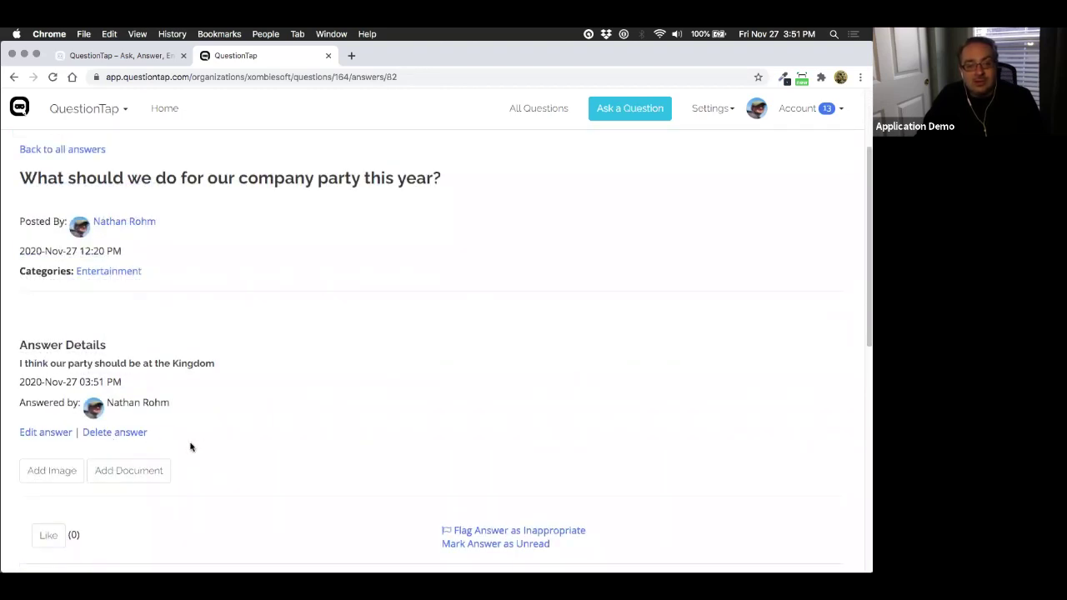
scroll(190, 448, down, 3)
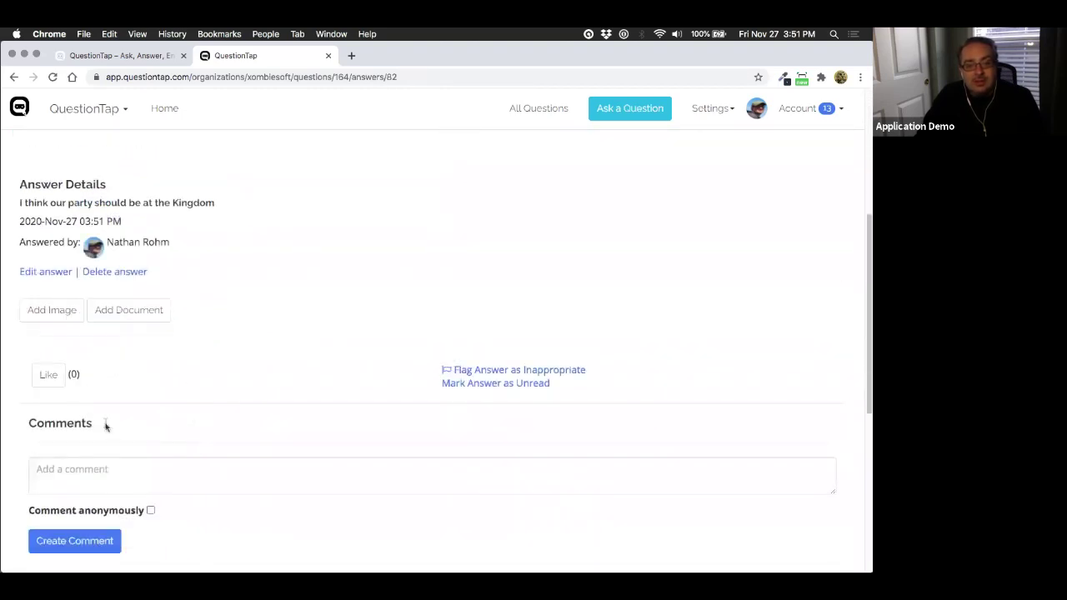
click(45, 380)
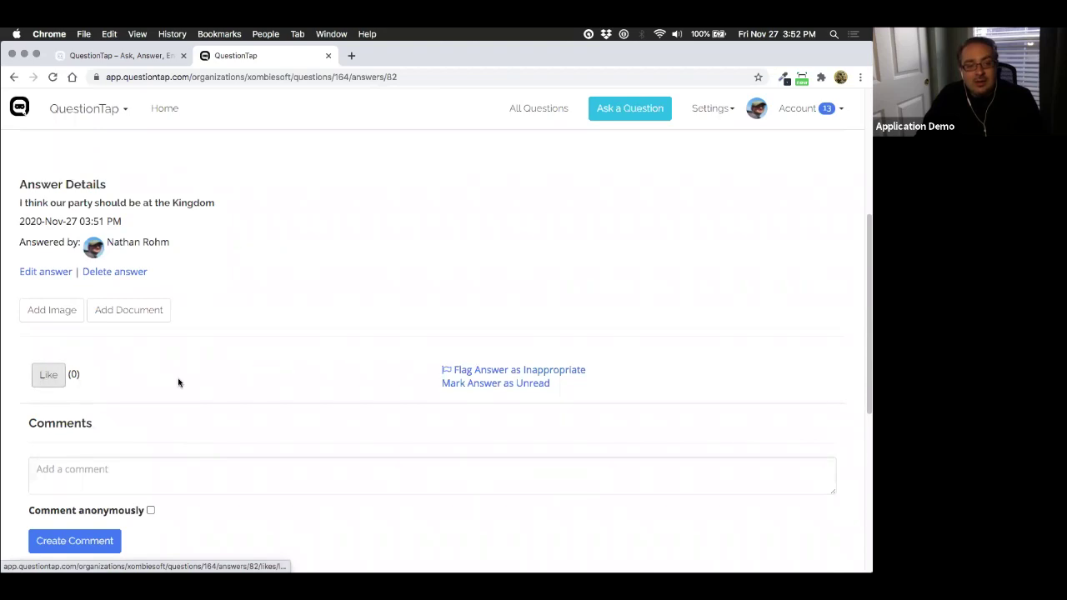
Step: Flag the Kingdom answer as inappropriate and go to My Questions
scroll(191, 418, down, 2)
scroll(167, 446, down, 2)
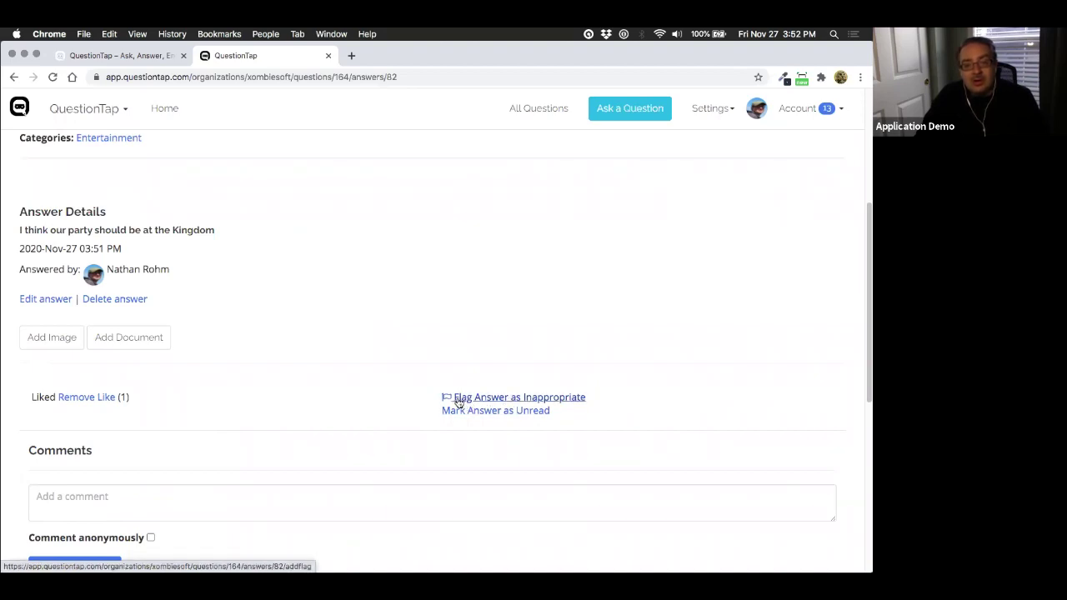
click(480, 399)
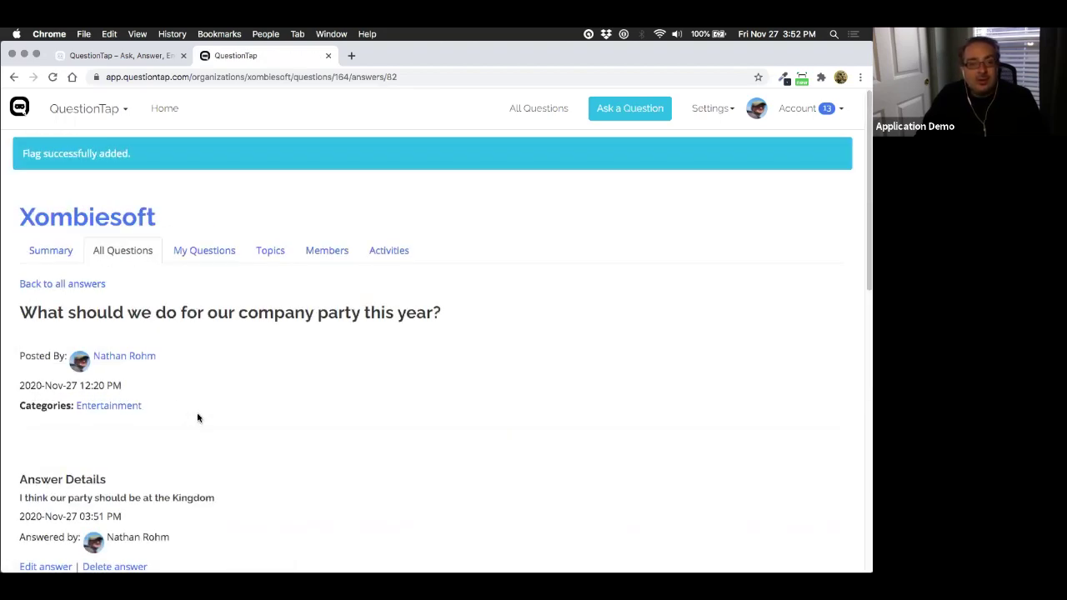
scroll(188, 419, down, 5)
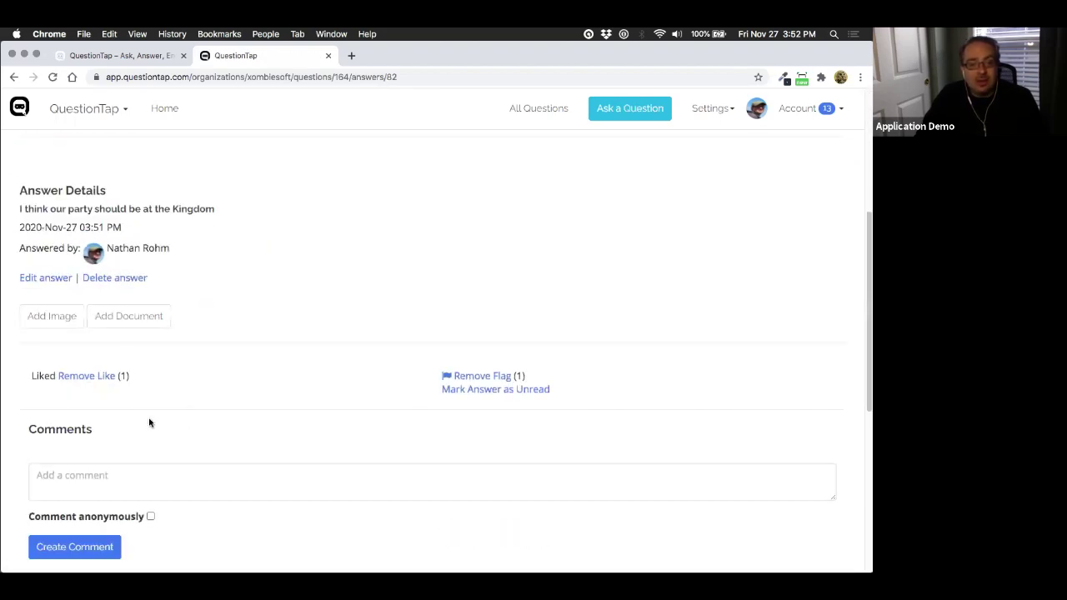
scroll(147, 422, up, 5)
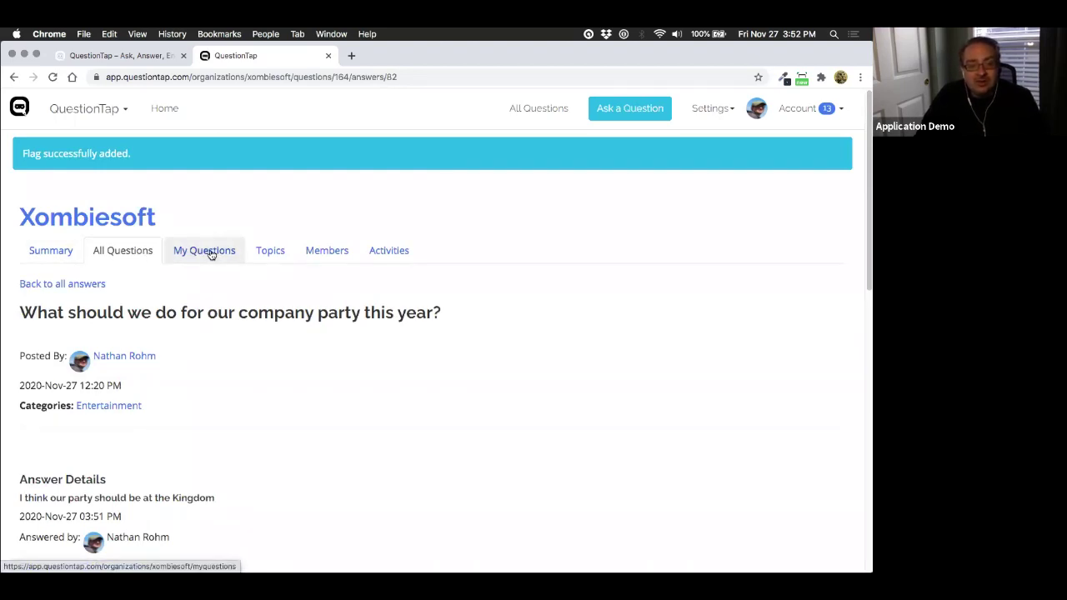
click(211, 254)
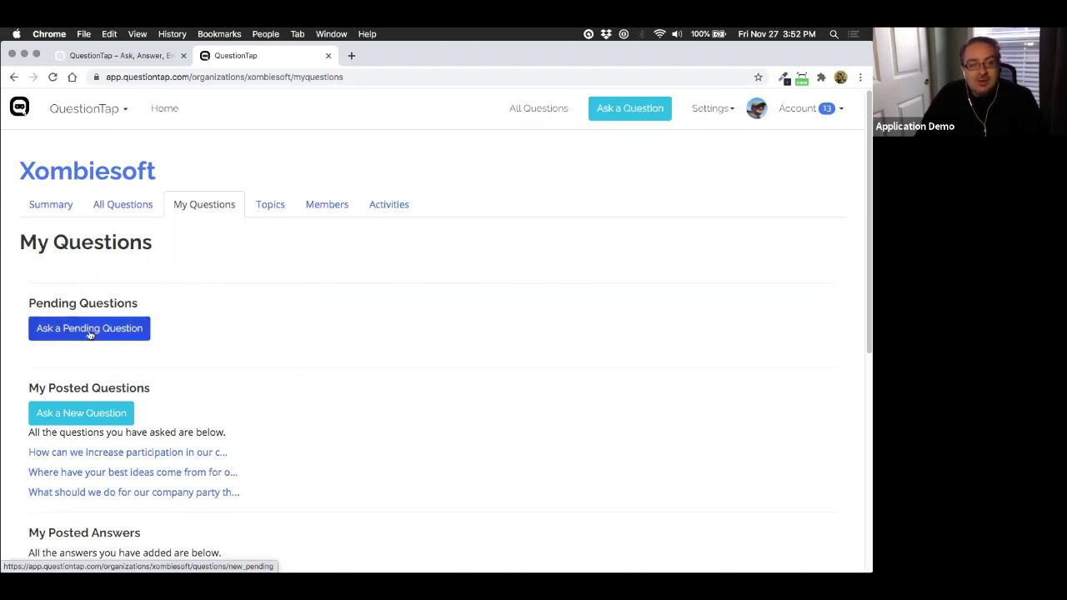
click(84, 329)
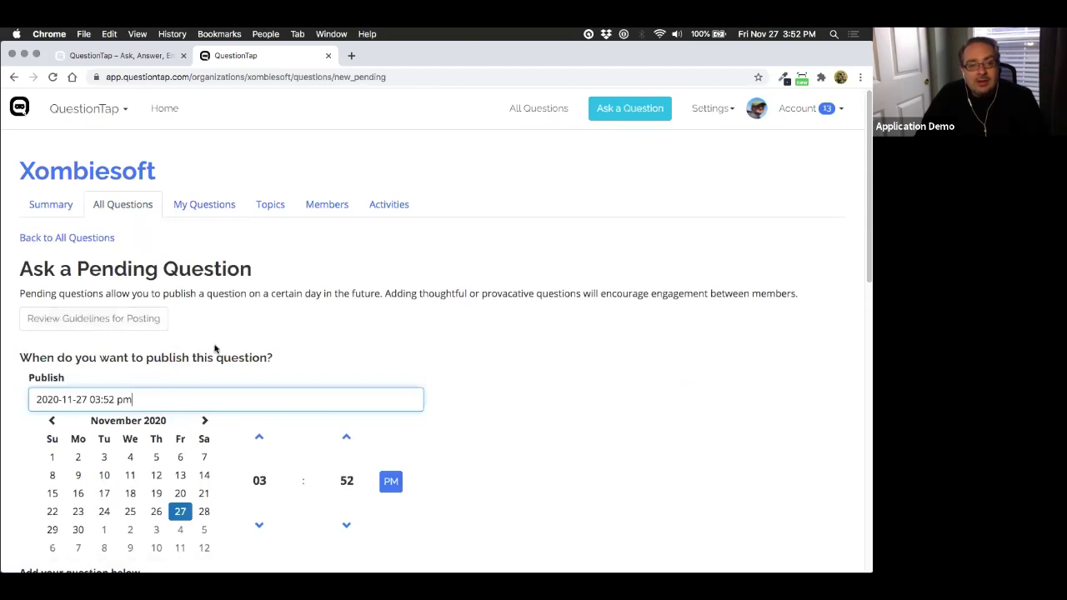
scroll(239, 329, down, 1)
scroll(324, 341, down, 3)
scroll(321, 343, up, 2)
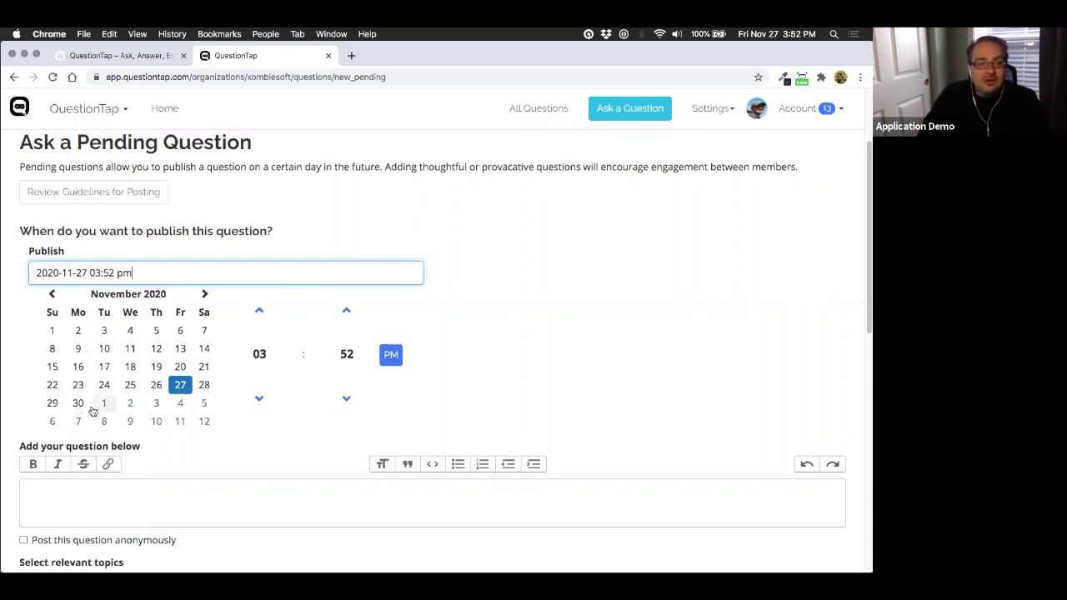
click(52, 422)
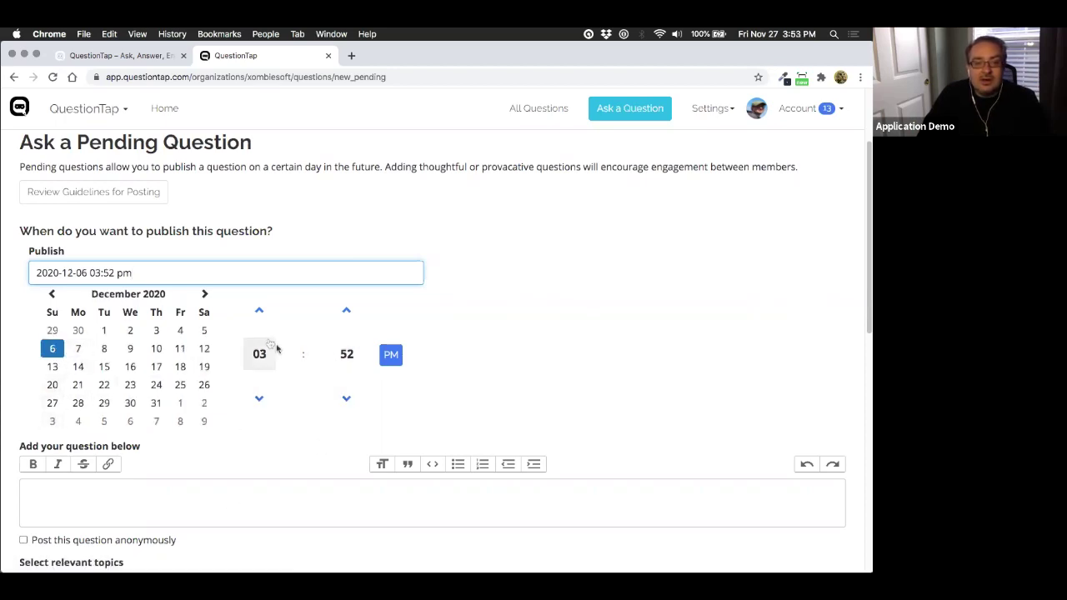
Step: Set the pending question's publish time to December 6, 2020 at 05:00 PM
click(259, 313)
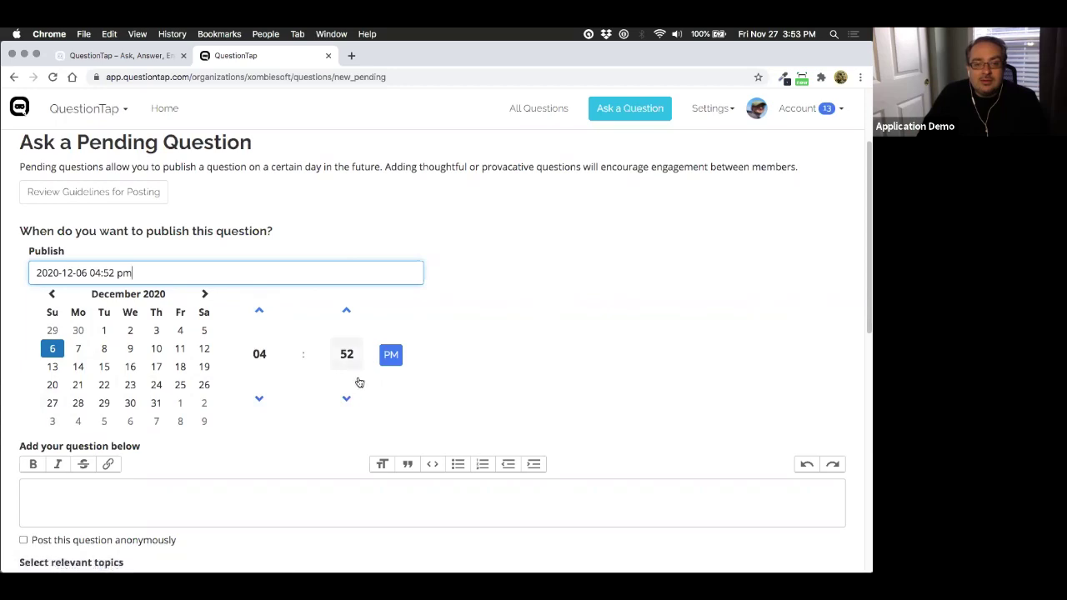
click(346, 315)
click(346, 315)
click(346, 316)
click(346, 315)
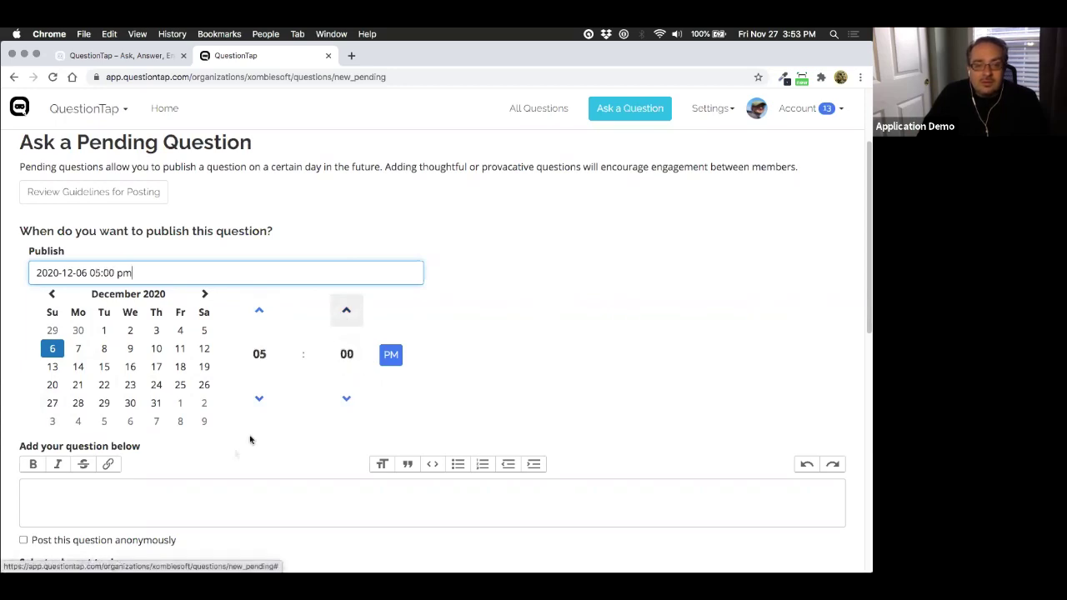
click(163, 490)
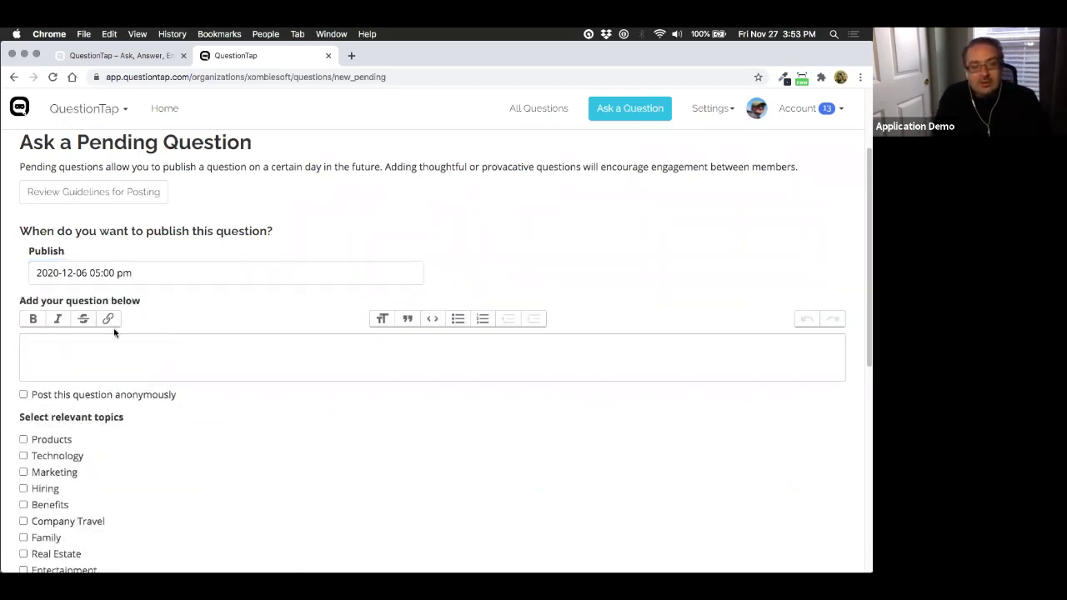
Step: Create the Family question 'What are your plans for winter break?' as pending
text(Ho)
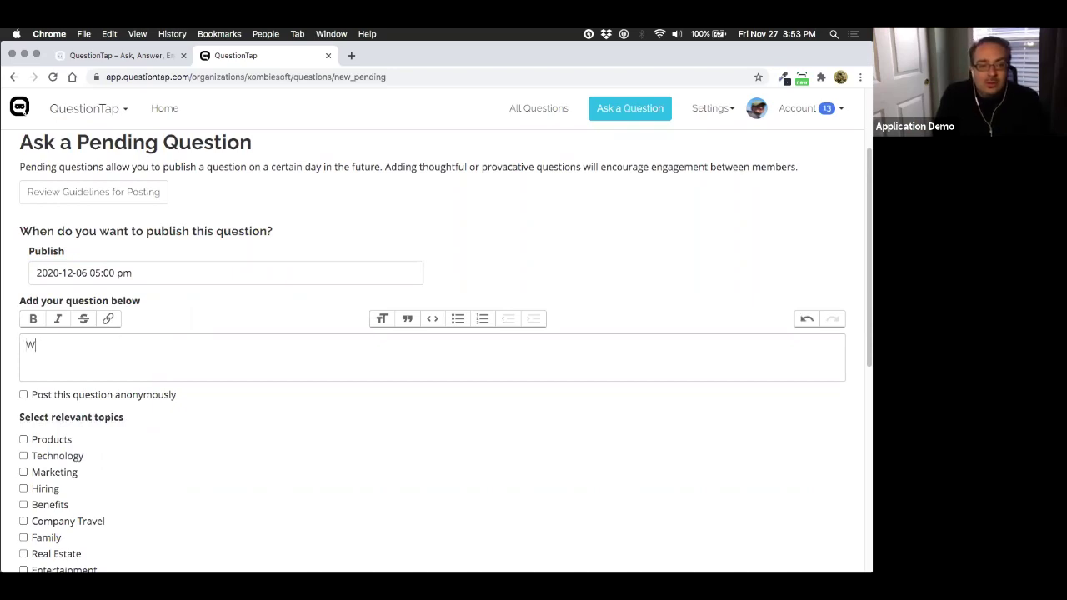
text(hat are your plans for winter)
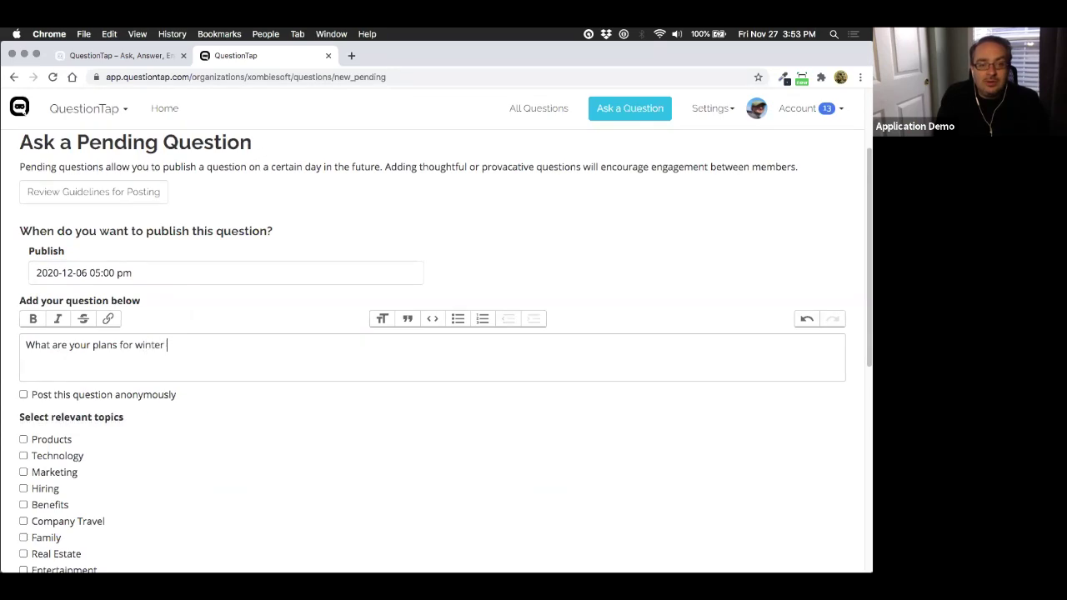
text(break?)
scroll(162, 376, down, 1)
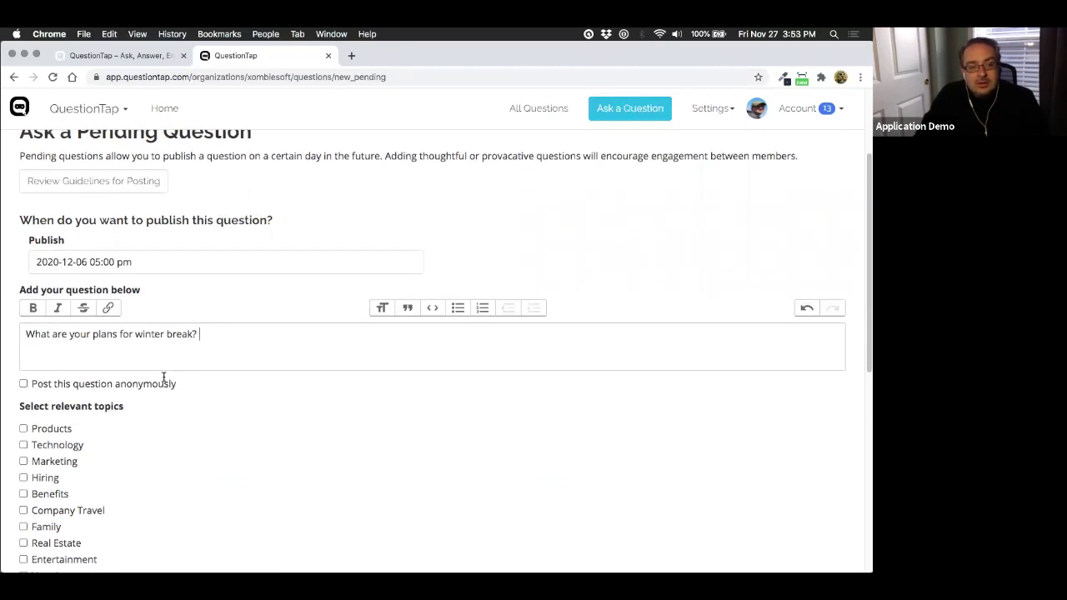
scroll(142, 417, down, 1)
scroll(117, 465, down, 1)
scroll(116, 468, down, 1)
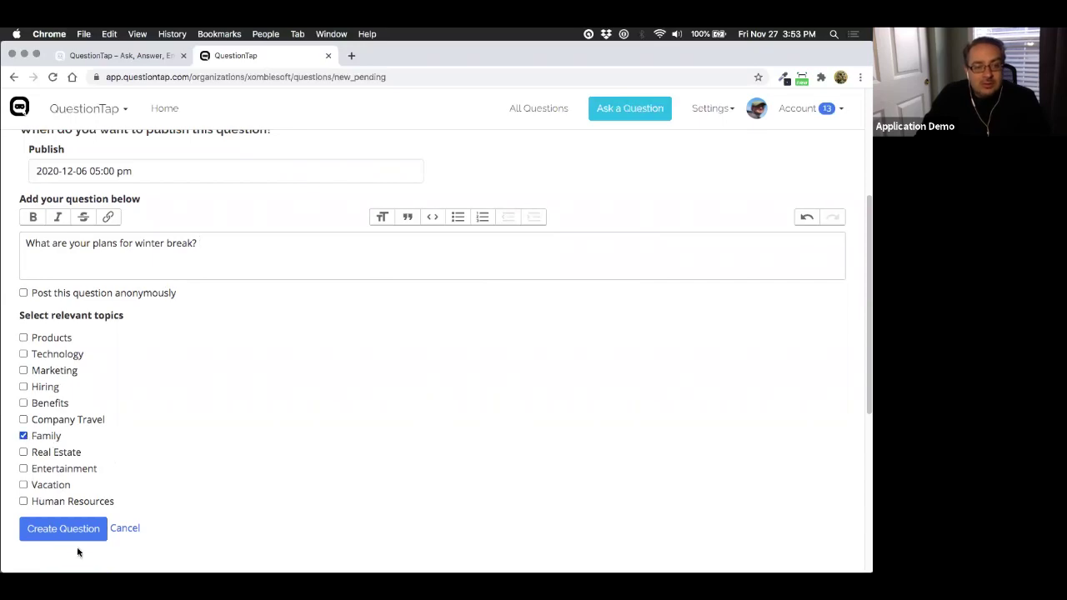
click(51, 530)
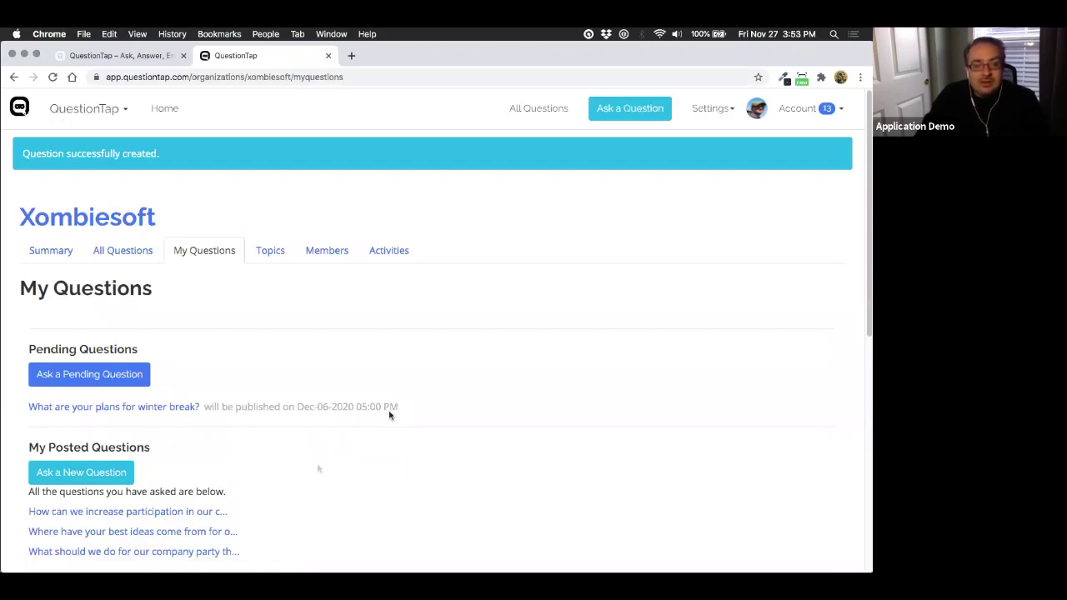
Step: Go to the Xombiesoft Topics page
scroll(311, 475, down, 3)
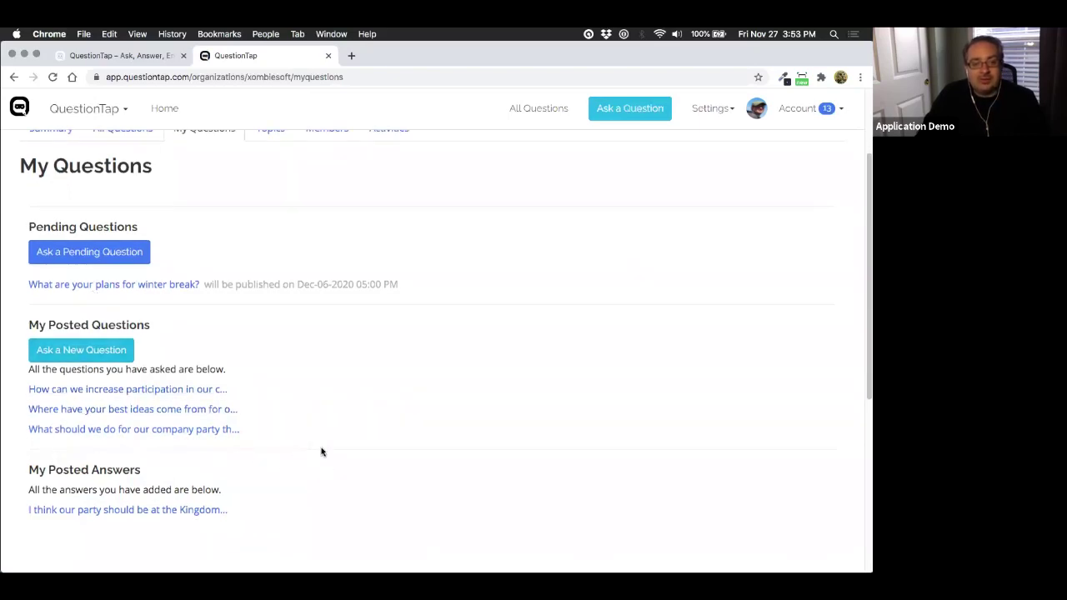
scroll(320, 442, up, 3)
click(271, 252)
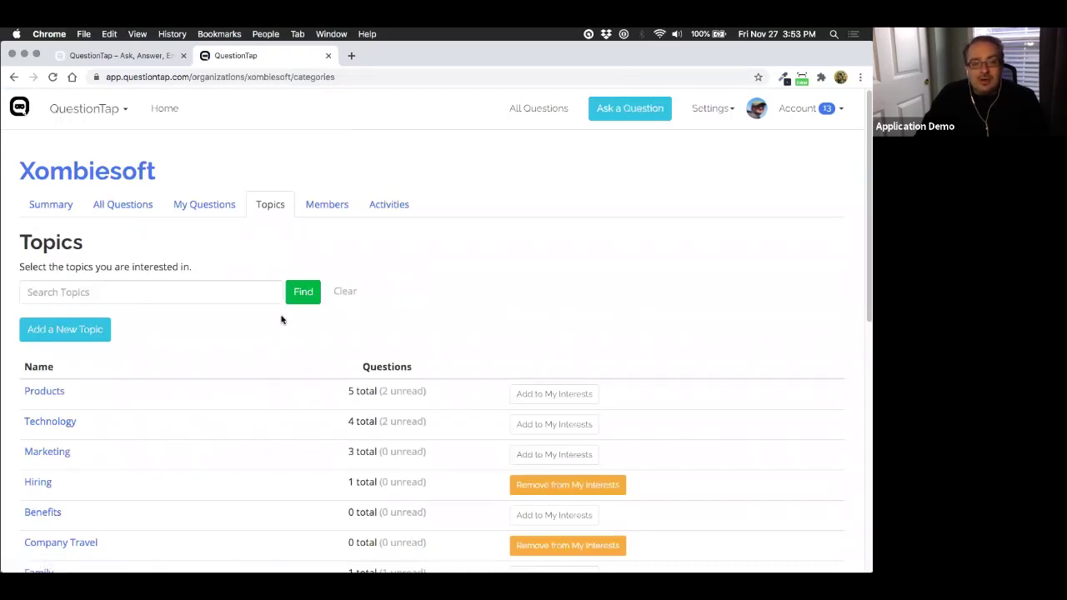
Step: Add Products to my topic interests and open the Members list
scroll(304, 437, down, 1)
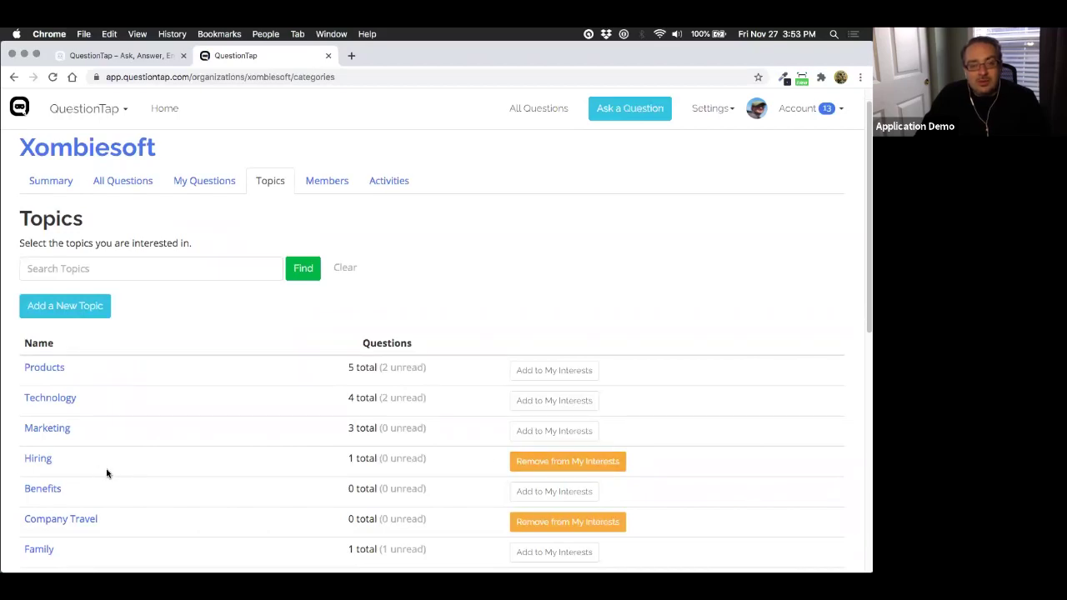
click(525, 372)
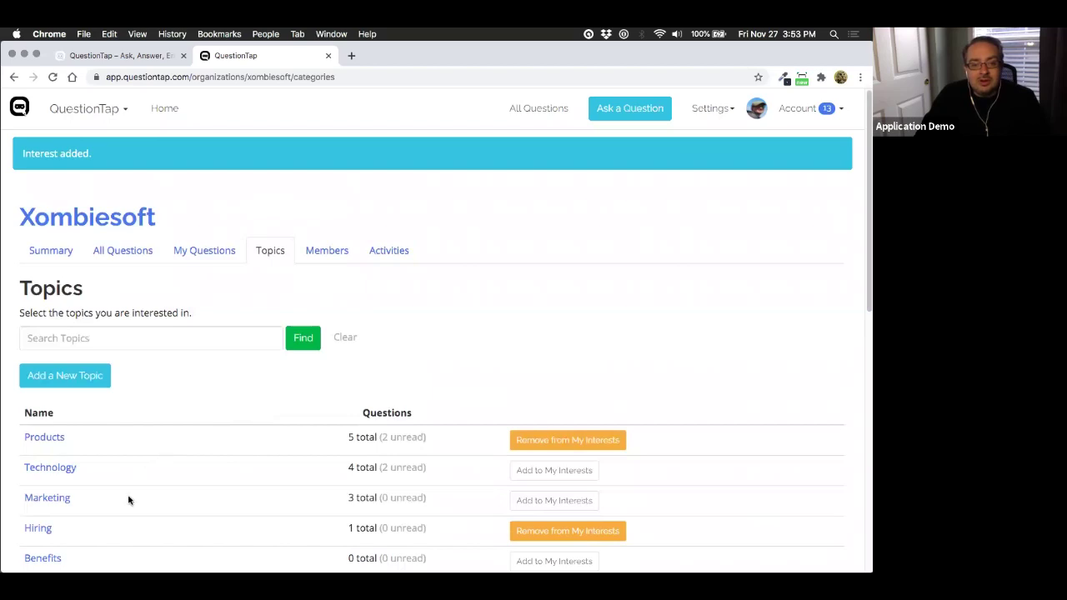
scroll(129, 499, down, 3)
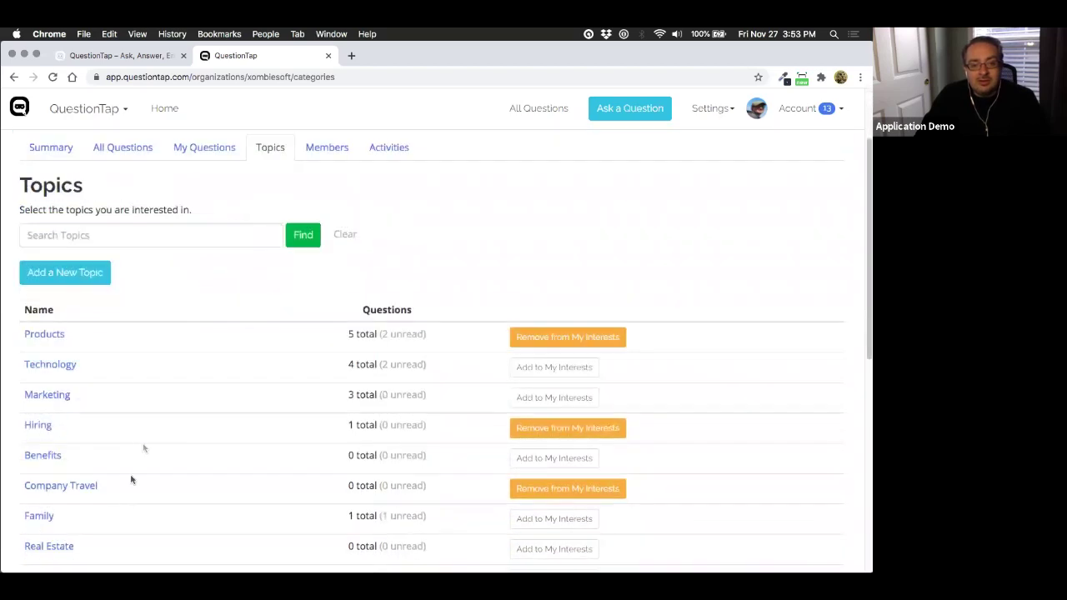
click(328, 156)
scroll(345, 386, down, 1)
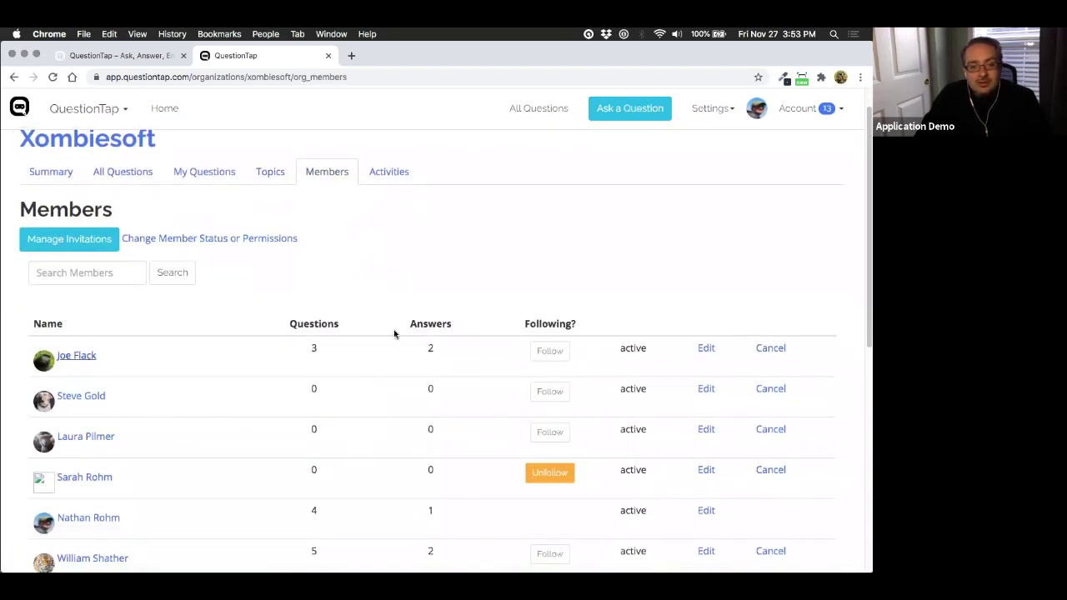
Step: Follow the first listed member, then return to All Questions
click(549, 351)
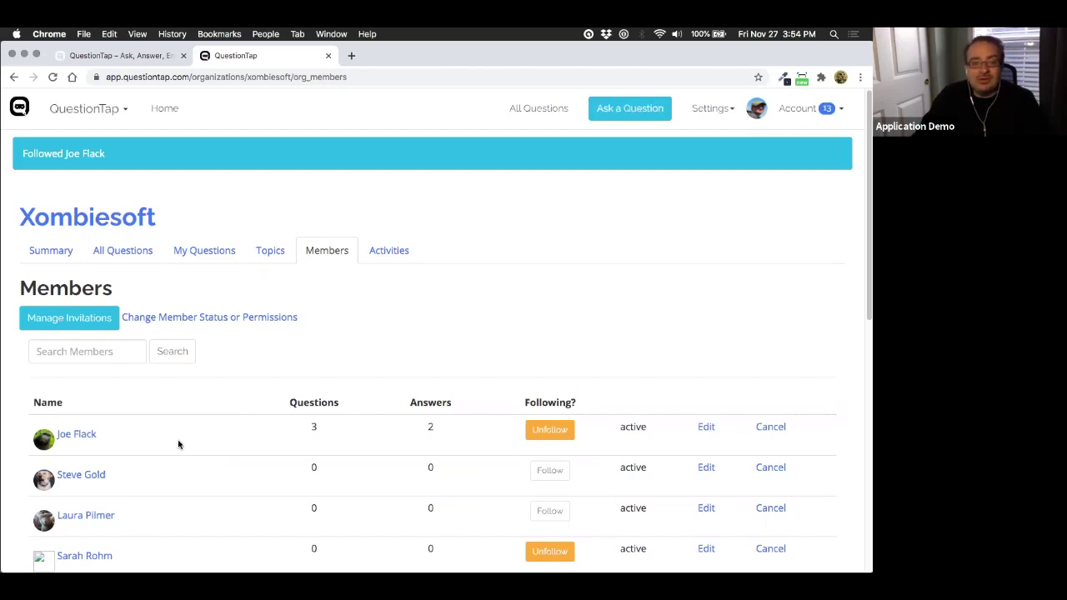
click(116, 259)
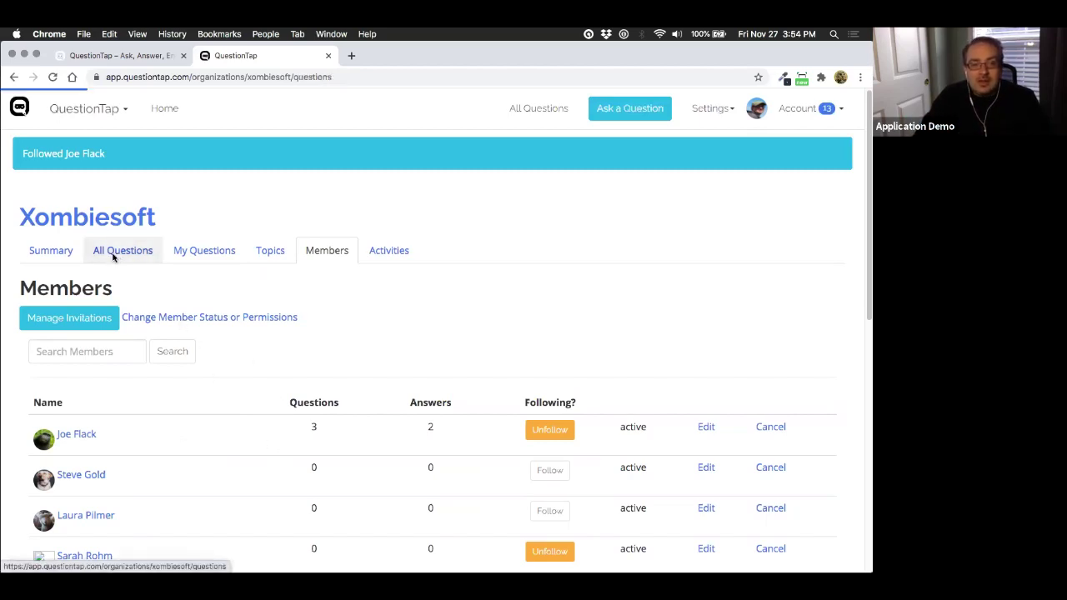